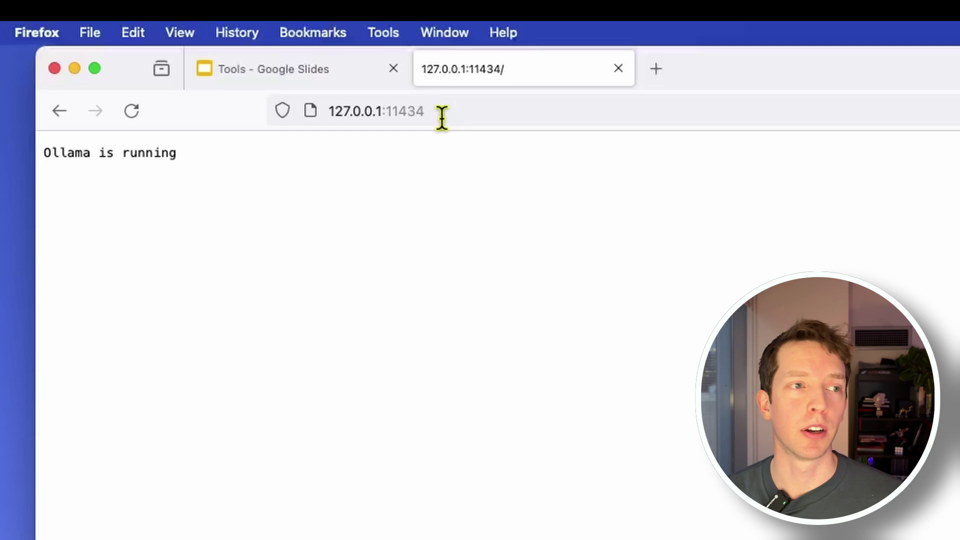
# - Select the 'Ollama is running' status line in Firefox, then clear the selection
pyautogui.tripleClick(299, 153)
pyautogui.click(820, 202)
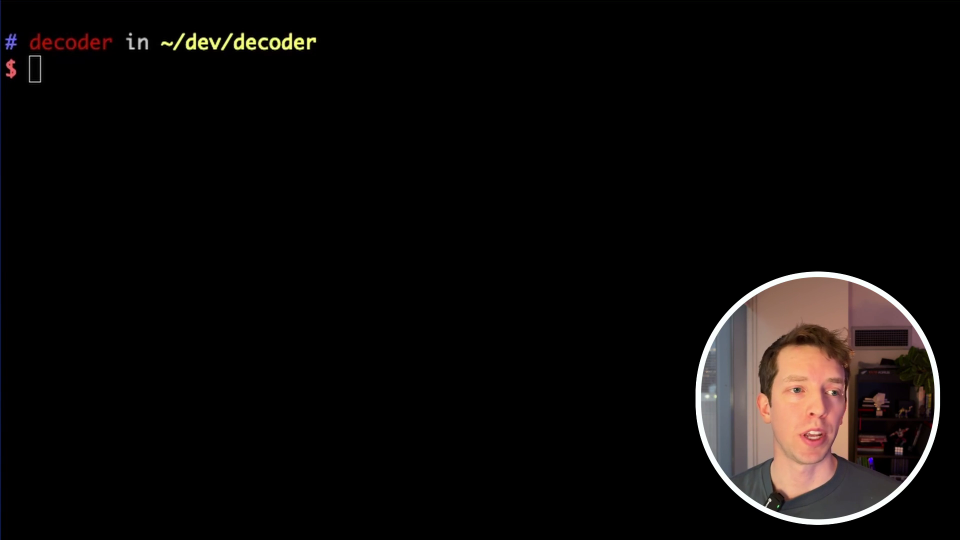
# - Paste the multi-line ollama-webui docker run command, mapping port 3000 to 8080, into iTerm2
pyautogui.click(628, 160)
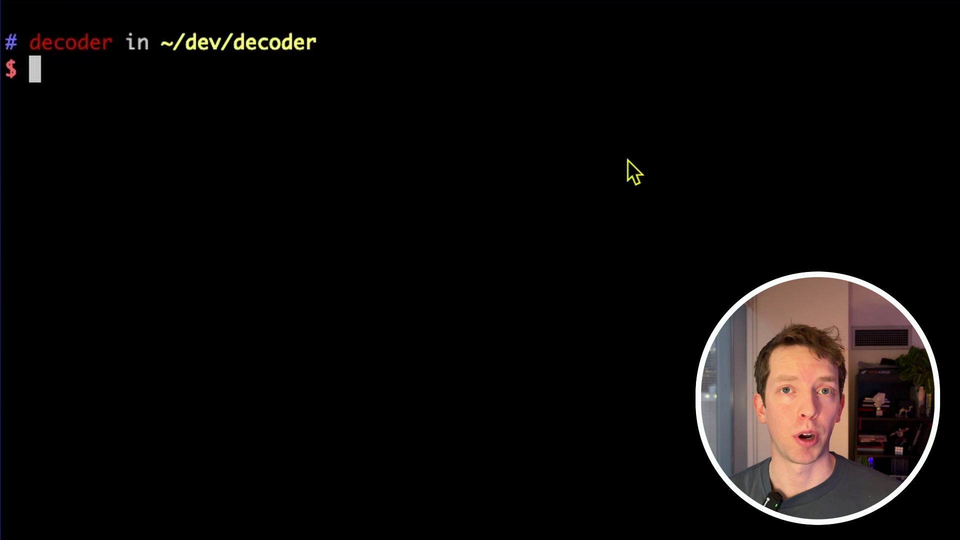
pyautogui.write('docker run -d -p 3000:8080 \\ --add-host=host.docker.internal:host-gateway \\ -v ollama-webui:/app/backend/data \\ --name ollama-webui \\ --restart always \\ ghcr.io/ollama-webui/ollama-webui:main')
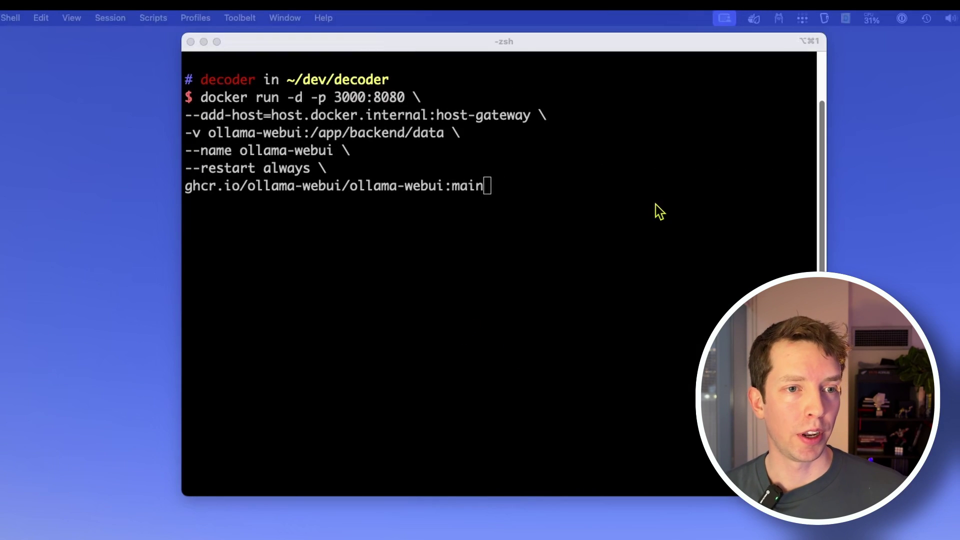
# - Run the pasted docker command to start ollama-webui, then list running containers with docker ps
pyautogui.click(655, 199)
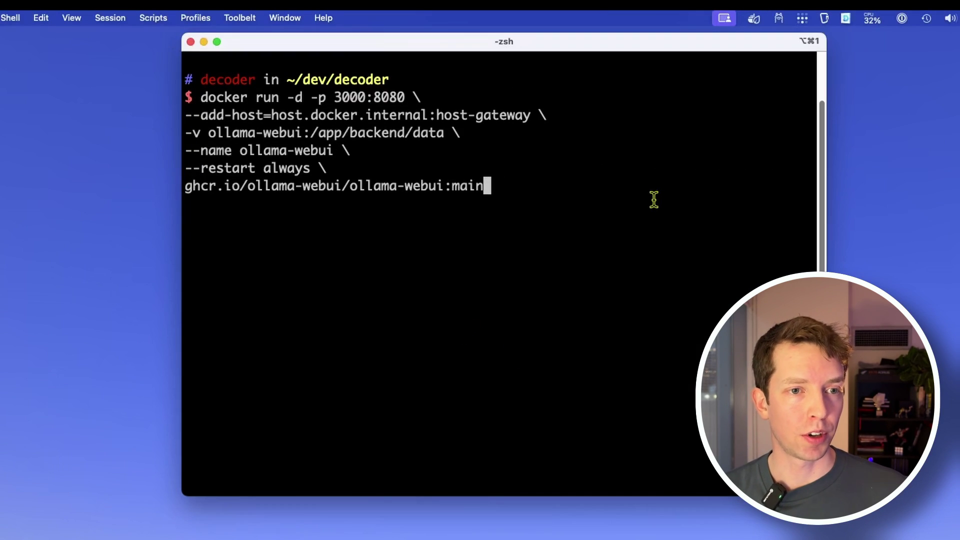
pyautogui.press('Return')
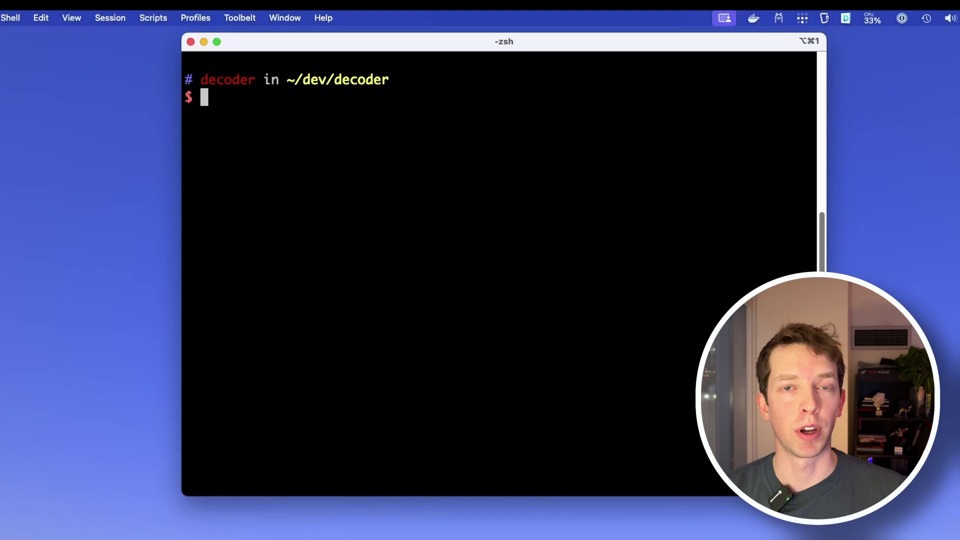
pyautogui.write('docker ps')
pyautogui.press('Return')
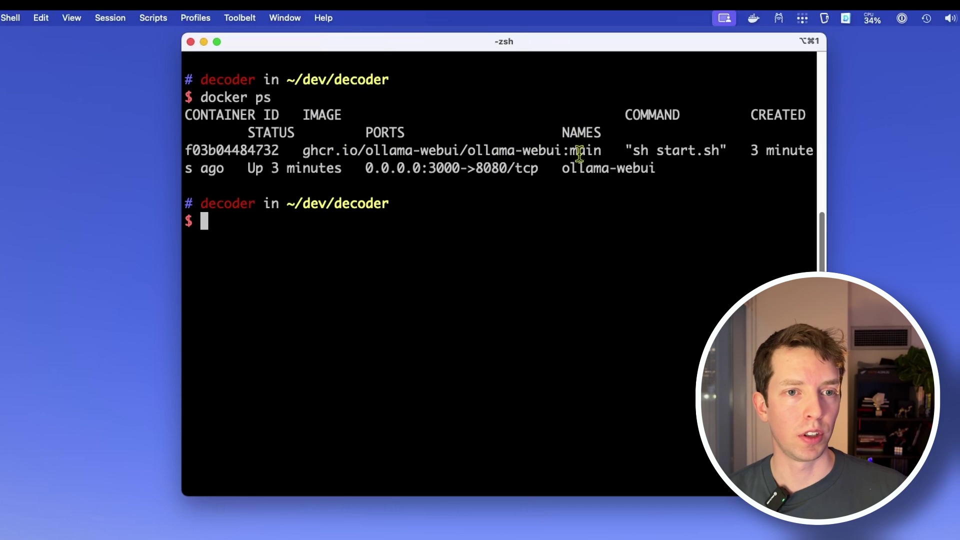
# - Highlight the container name ollama-webui and its 0.0.0.0:3000 address in the docker ps output
pyautogui.moveTo(563, 168); pyautogui.dragTo(657, 167)
pyautogui.click(655, 168)
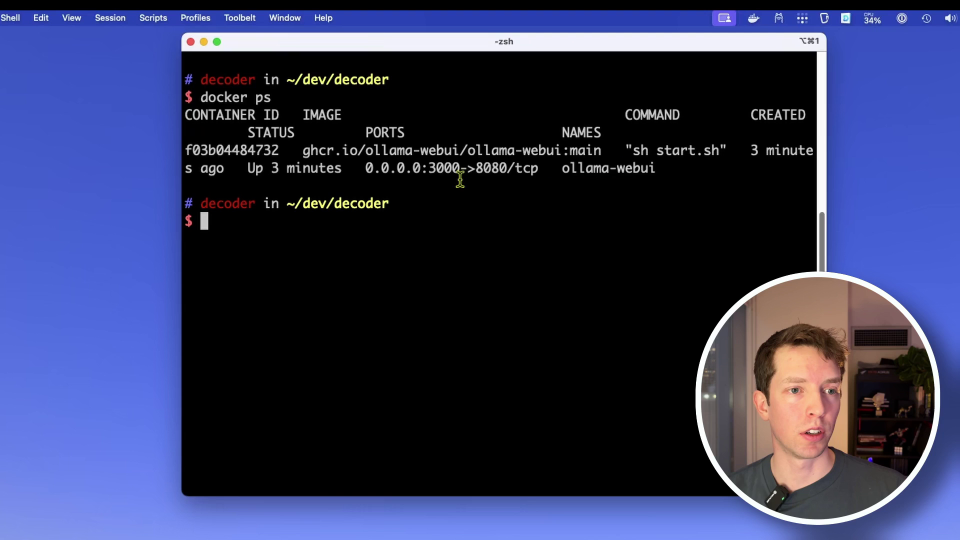
pyautogui.moveTo(366, 168); pyautogui.dragTo(460, 169)
pyautogui.click(471, 214)
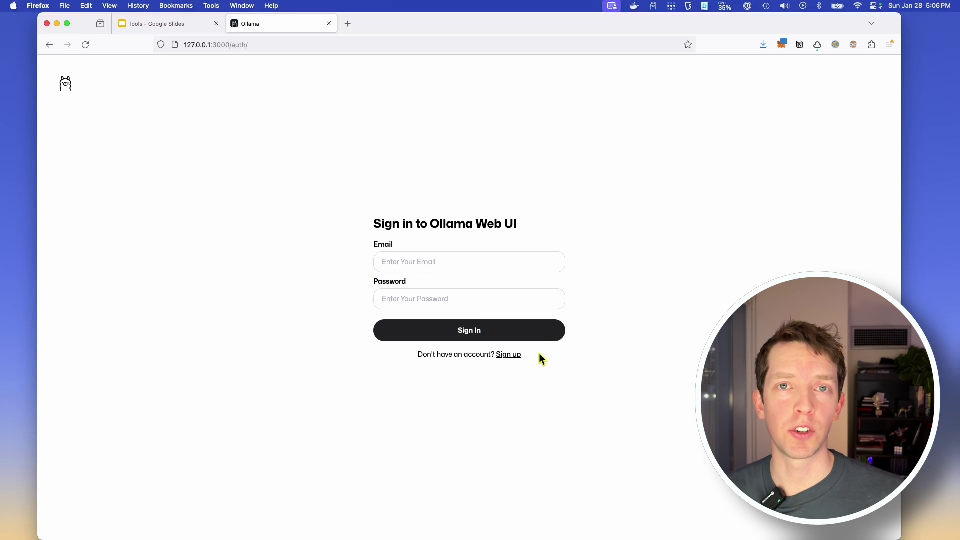
# - Register a new local account by entering a name, an e-mail address and a password
pyautogui.click(510, 356)
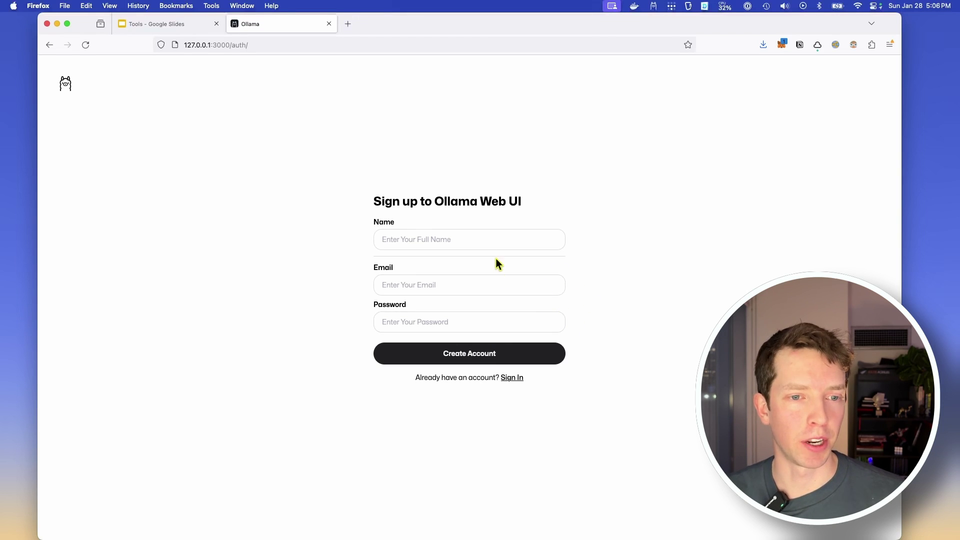
pyautogui.click(497, 240)
pyautogui.write('test')
pyautogui.press('Tab')
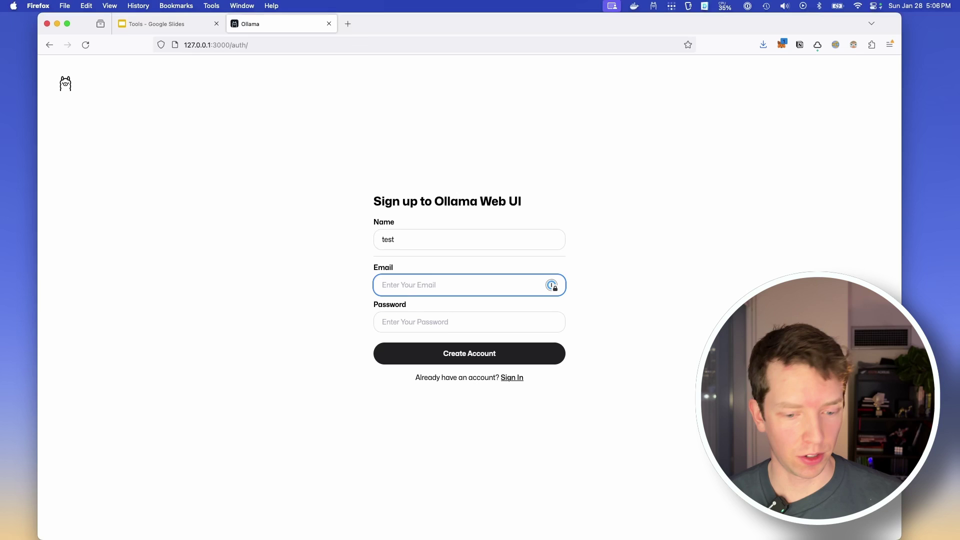
pyautogui.write('test@fake.com')
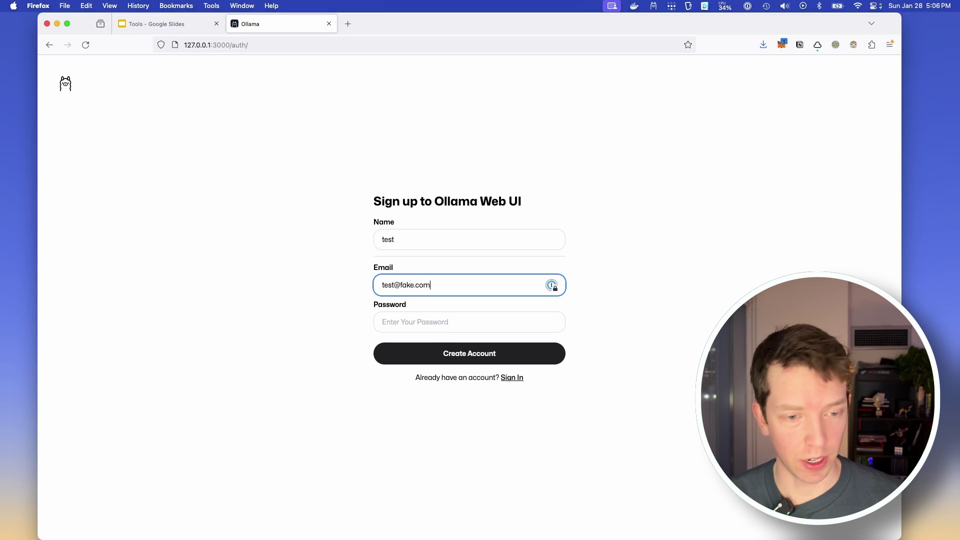
pyautogui.press('Tab')
pyautogui.write('password')
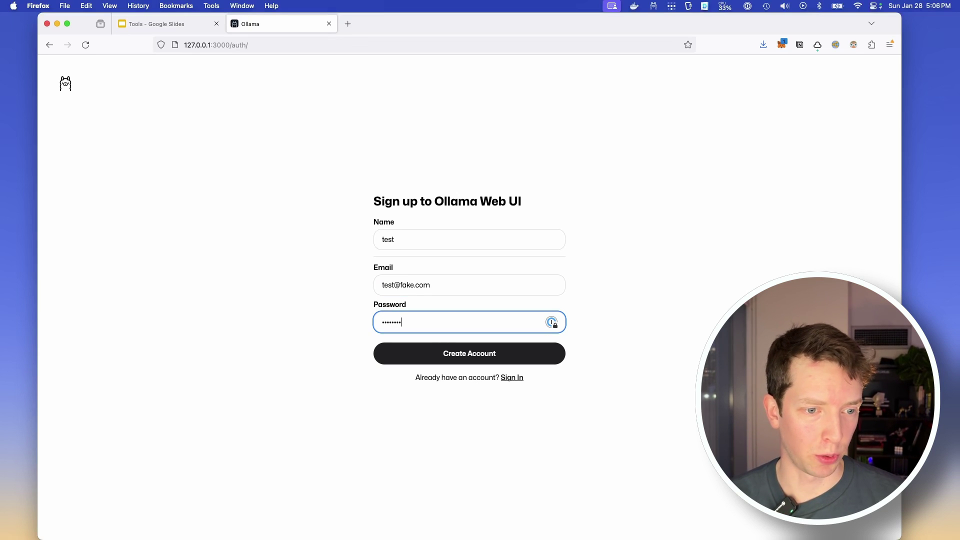
pyautogui.click(523, 358)
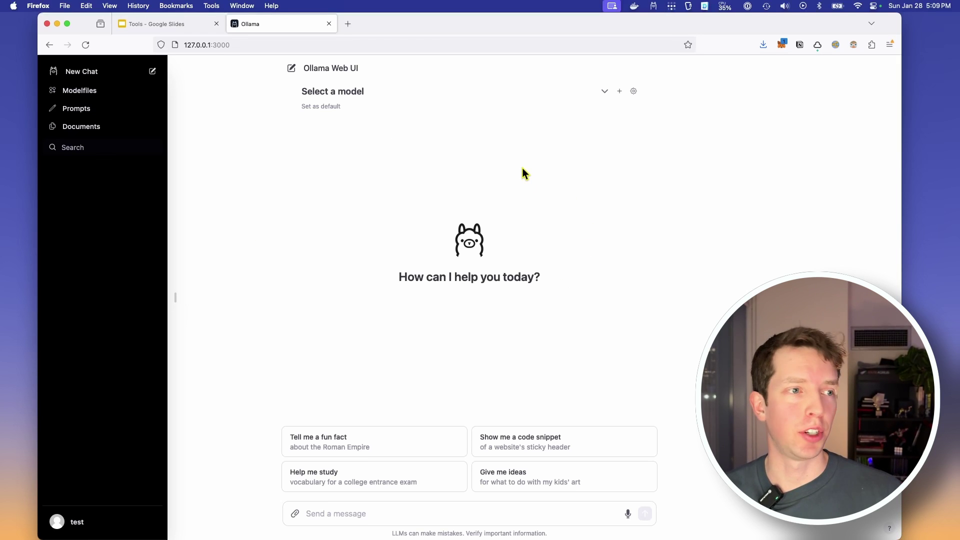
# - Pick phi:latest (1.5GB) from the model dropdown
pyautogui.click(365, 92)
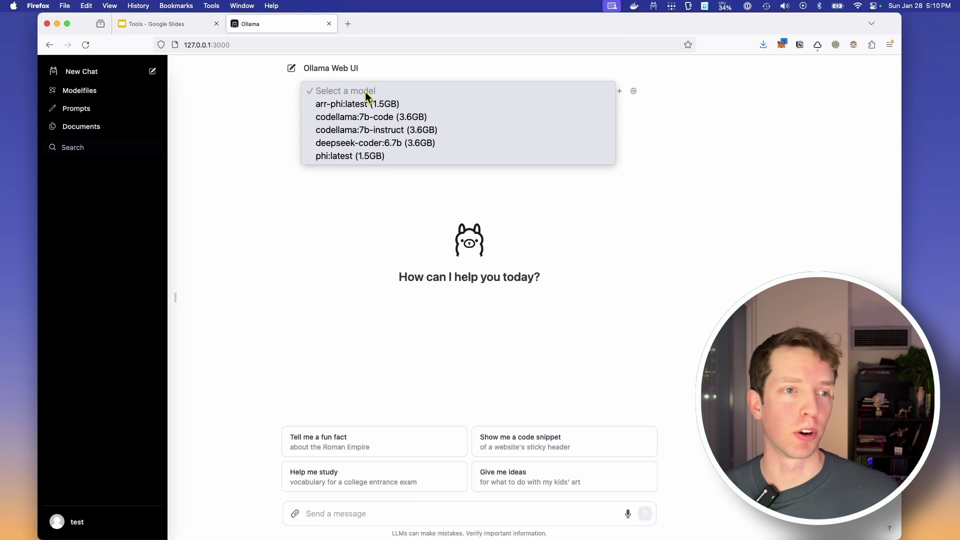
pyautogui.click(388, 155)
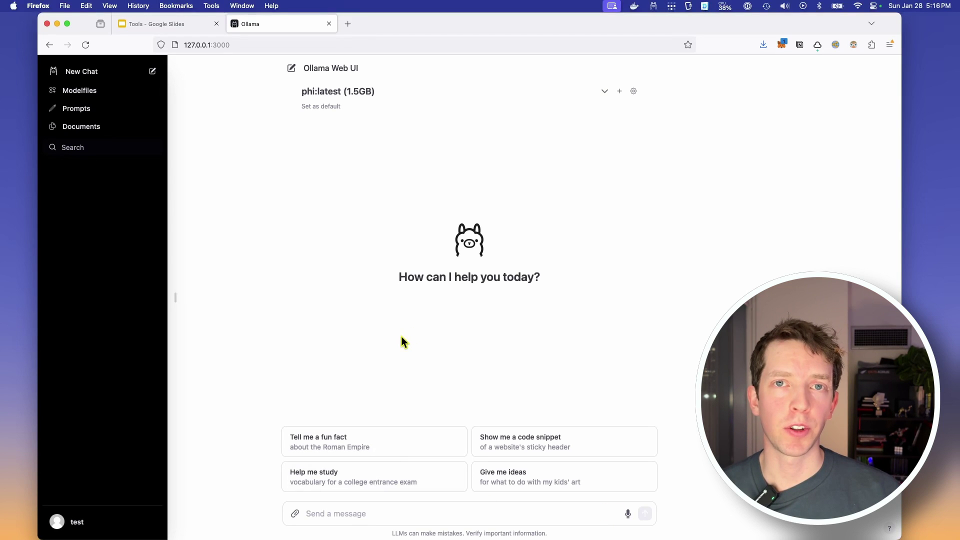
# - Ask phi for a fun fact about the Roman Empire, then open the account menu
pyautogui.click(399, 437)
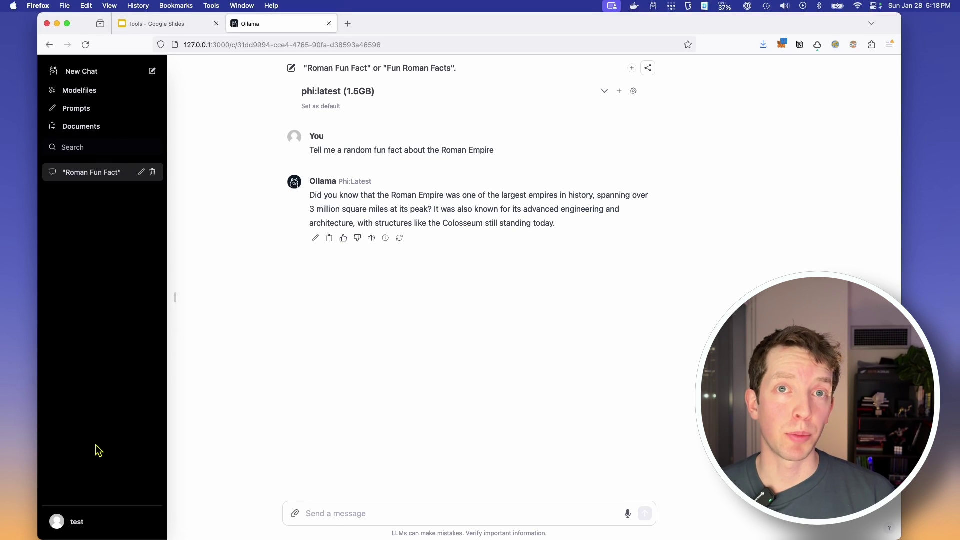
pyautogui.click(78, 521)
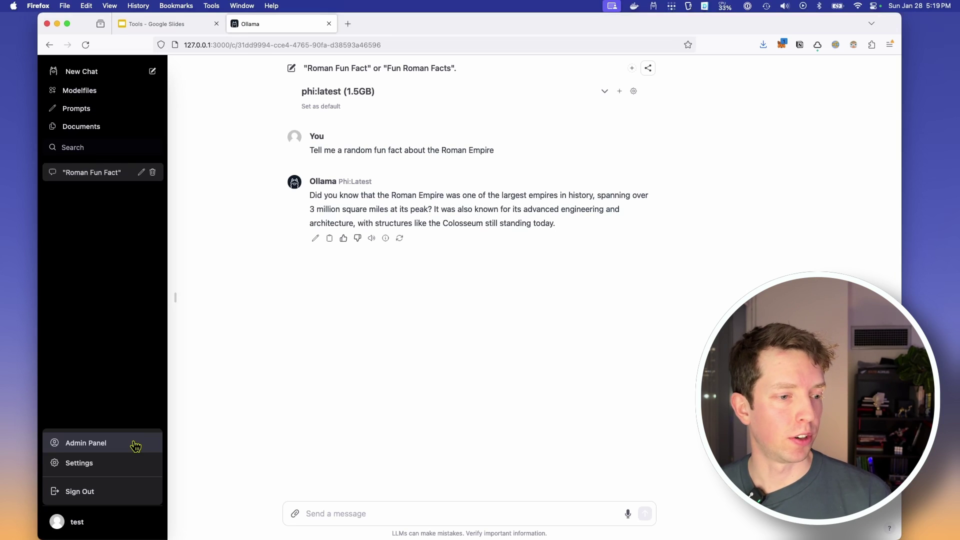
# - Open Settings and browse the advanced parameters and model management pages
pyautogui.click(94, 468)
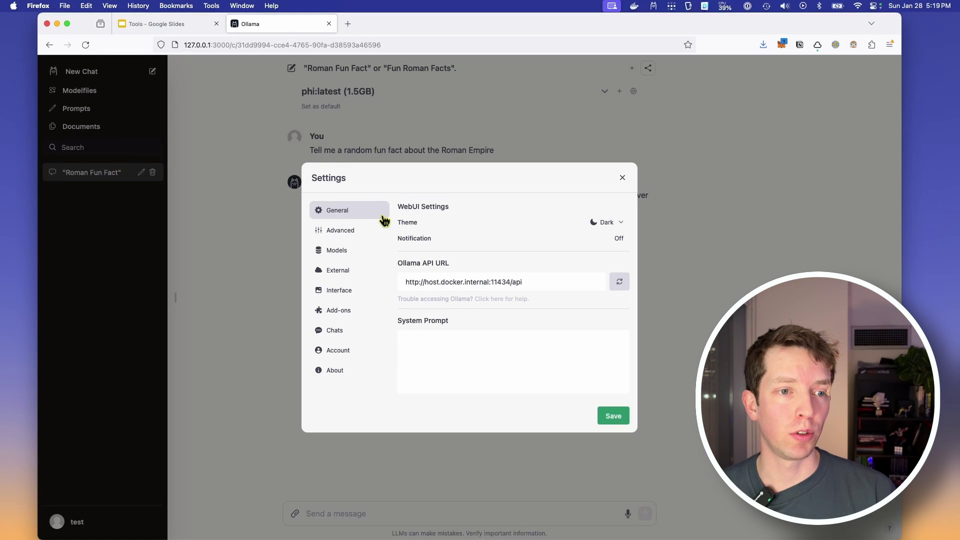
pyautogui.click(363, 230)
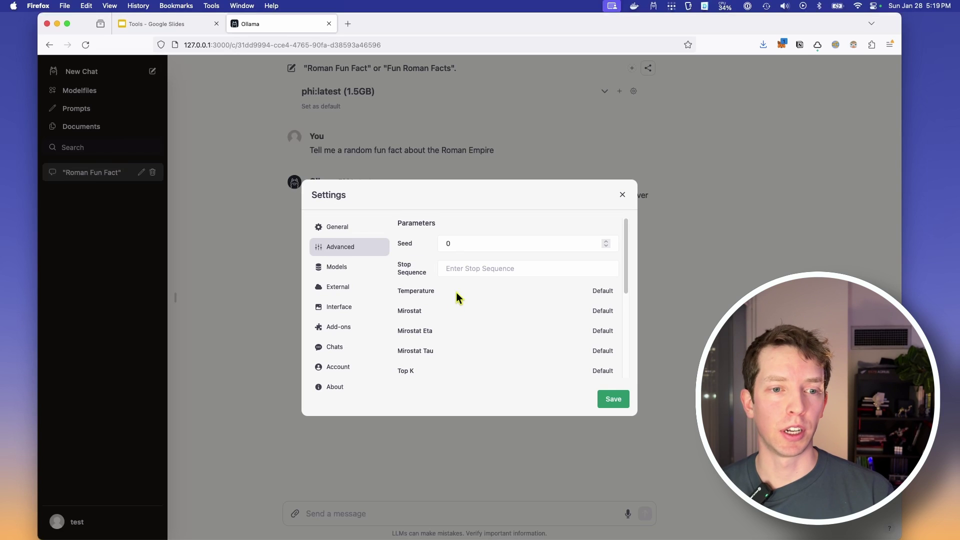
pyautogui.click(355, 271)
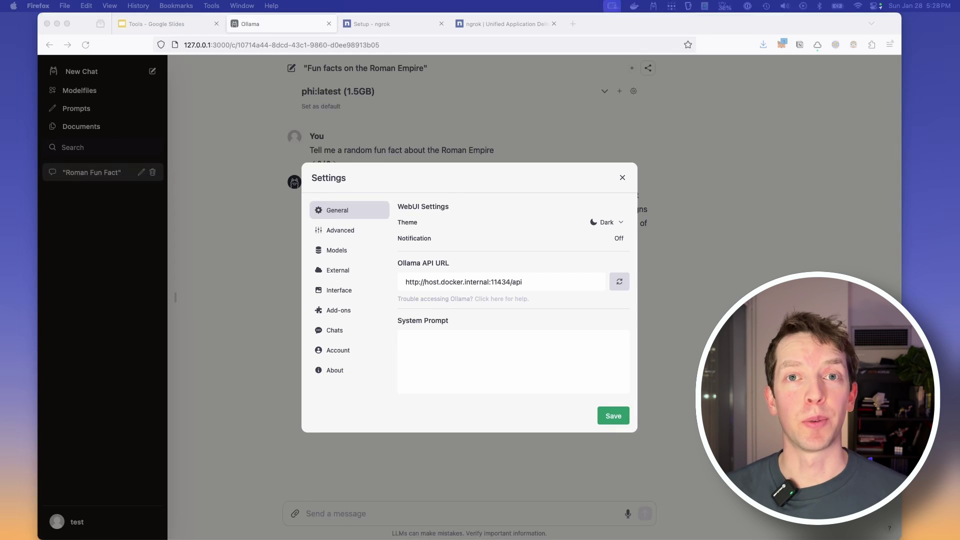
pyautogui.click(570, 132)
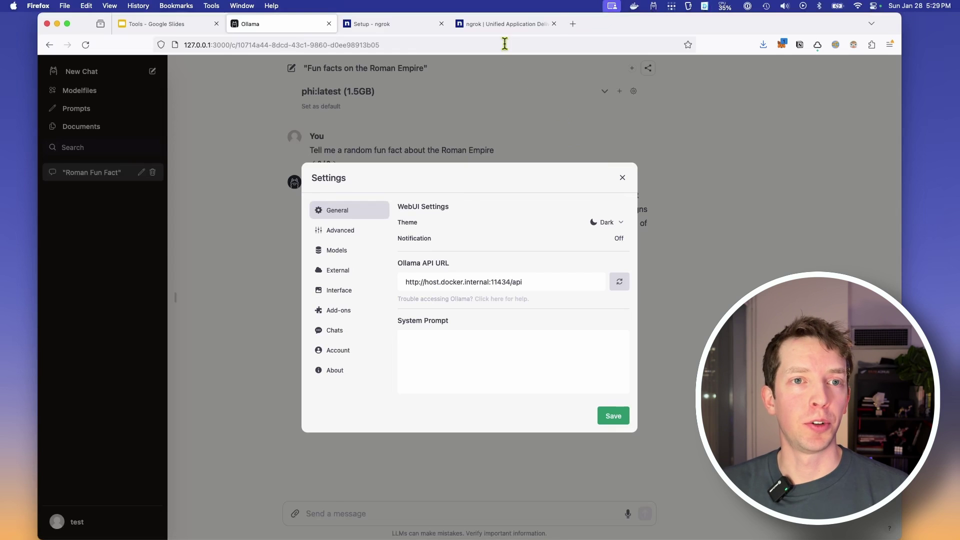
# - Copy the 'ngrok http' command from the ngrok dashboard's macOS setup page
pyautogui.click(506, 28)
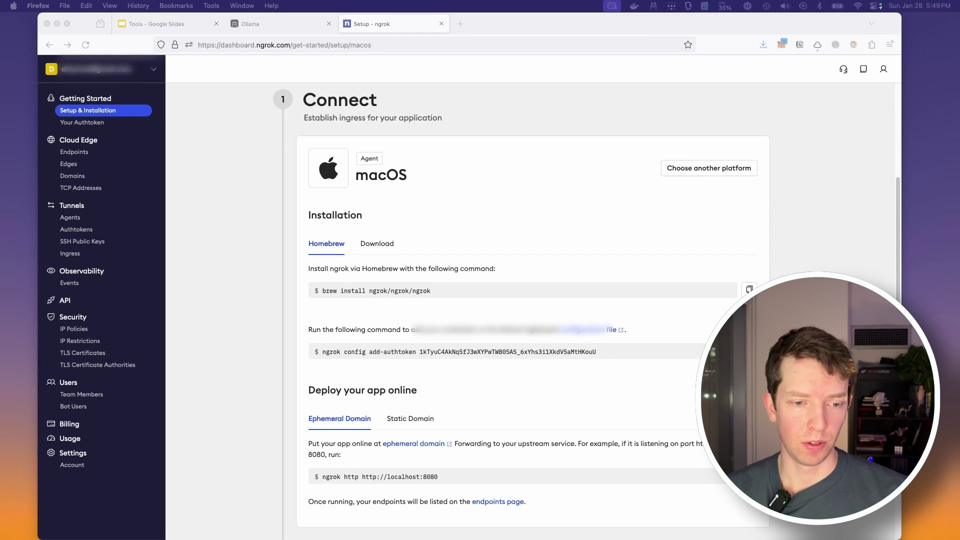
pyautogui.click(749, 477)
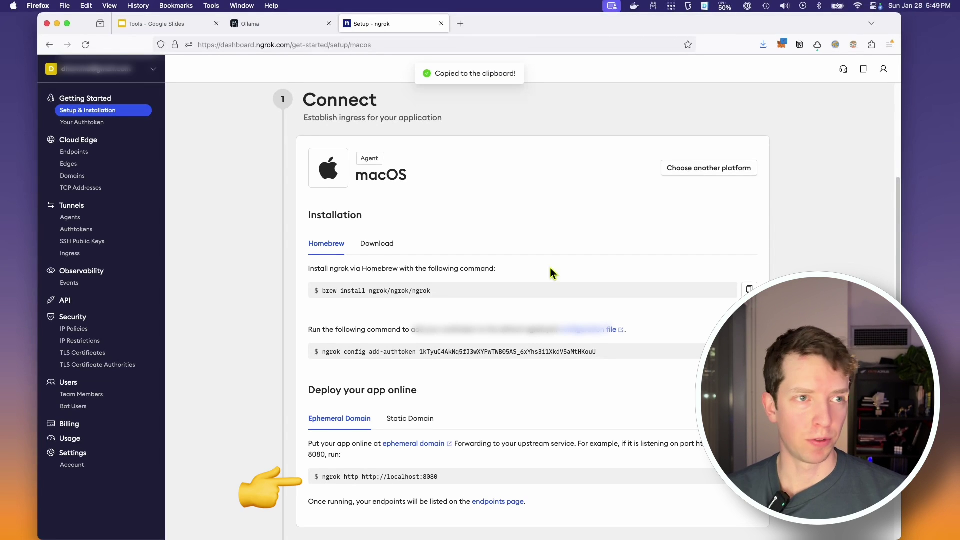
# - Run the ngrok command with port 3000 instead of 8080, then select the forwarding URL
pyautogui.press('super+Tab')
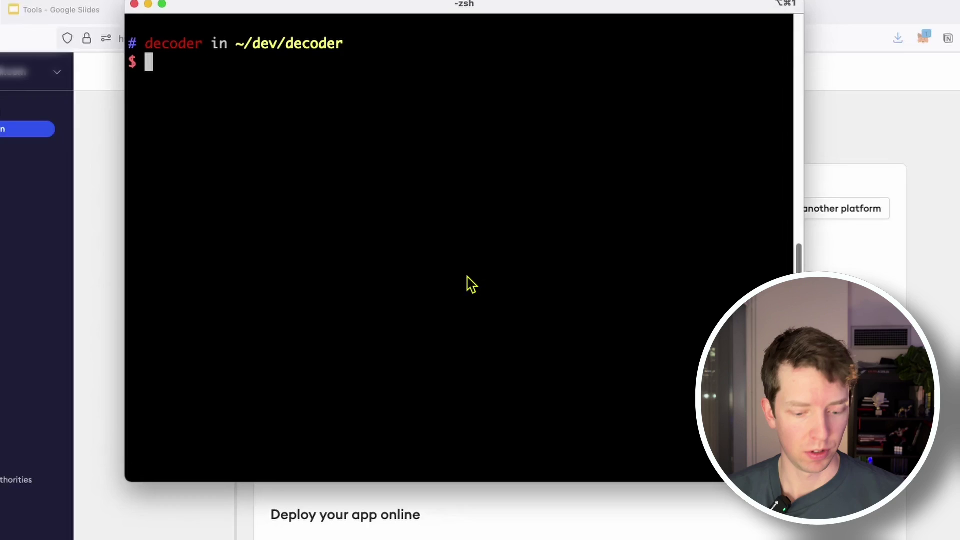
pyautogui.press('super+v')
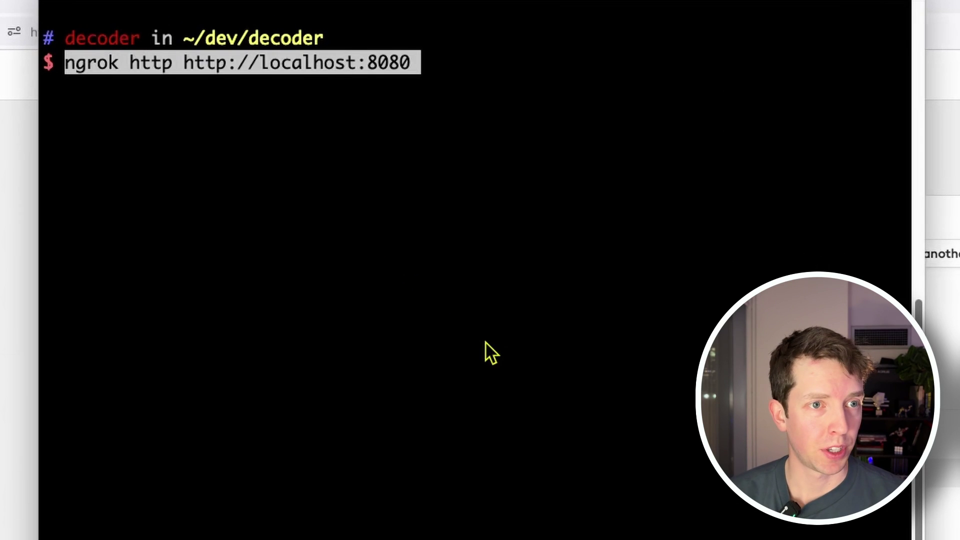
pyautogui.press('BackSpace')
pyautogui.press('BackSpace')
pyautogui.press('BackSpace')
pyautogui.press('BackSpace')
pyautogui.write('3000')
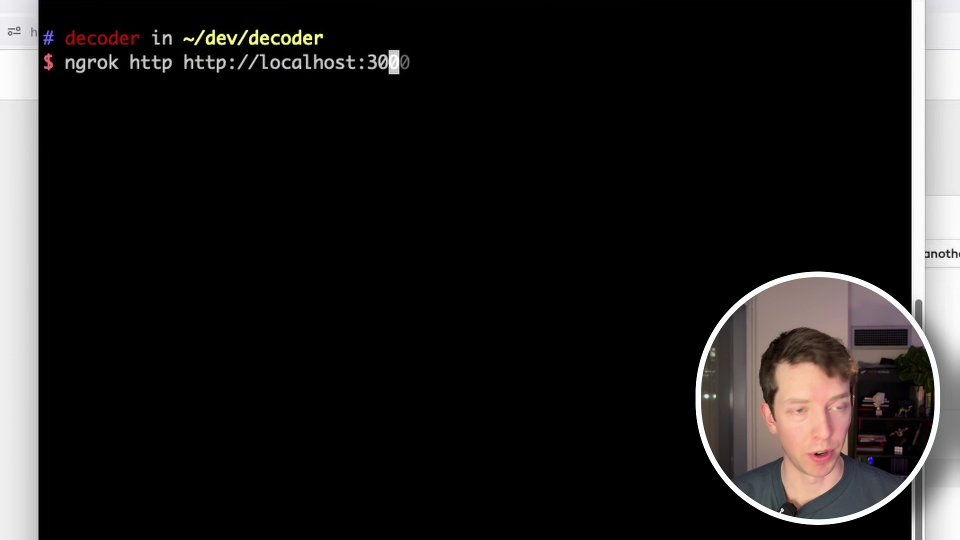
pyautogui.press('Return')
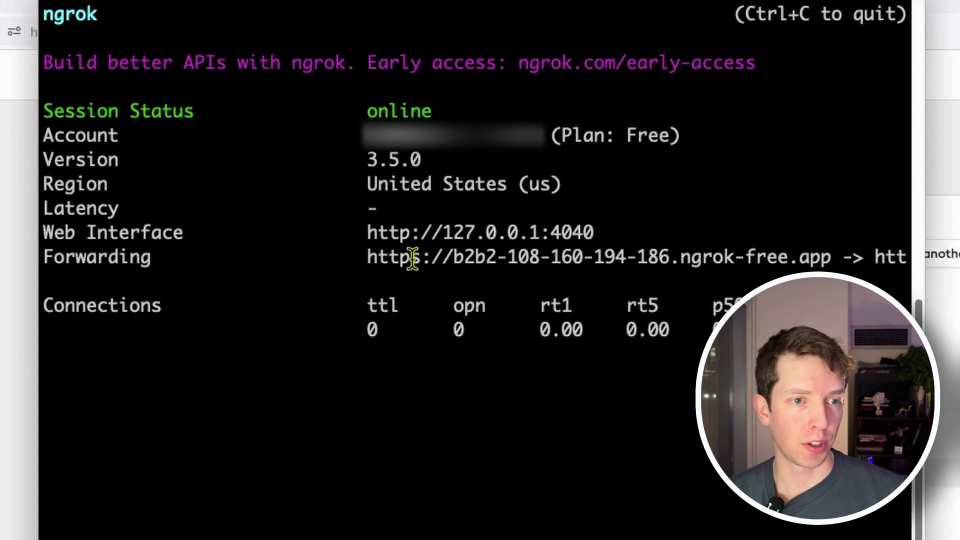
pyautogui.moveTo(368, 256); pyautogui.dragTo(824, 256)
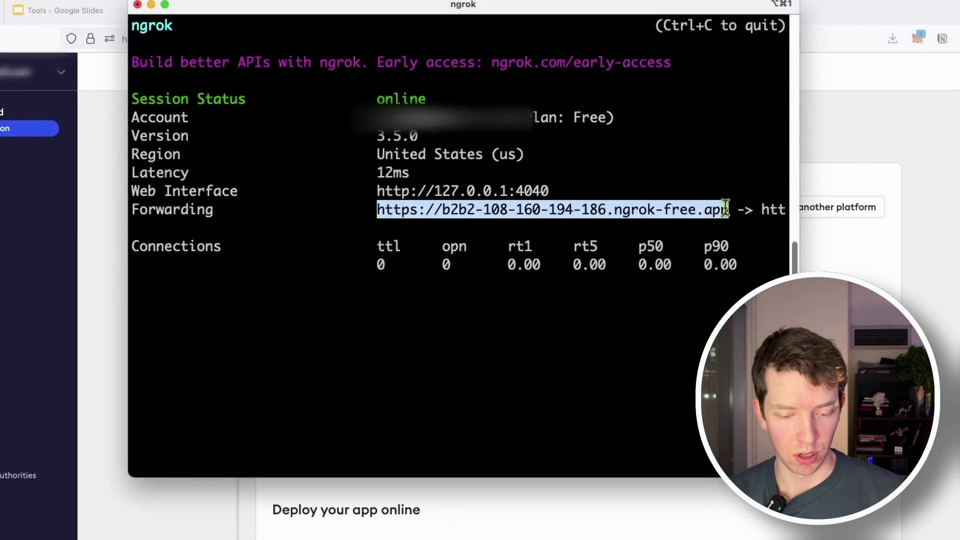
# - Load the copied ngrok forwarding URL in a new Firefox tab to reach the sign-in page
pyautogui.moveTo(725, 209); pyautogui.dragTo(732, 209)
pyautogui.press('super+c')
pyautogui.press('super+Tab')
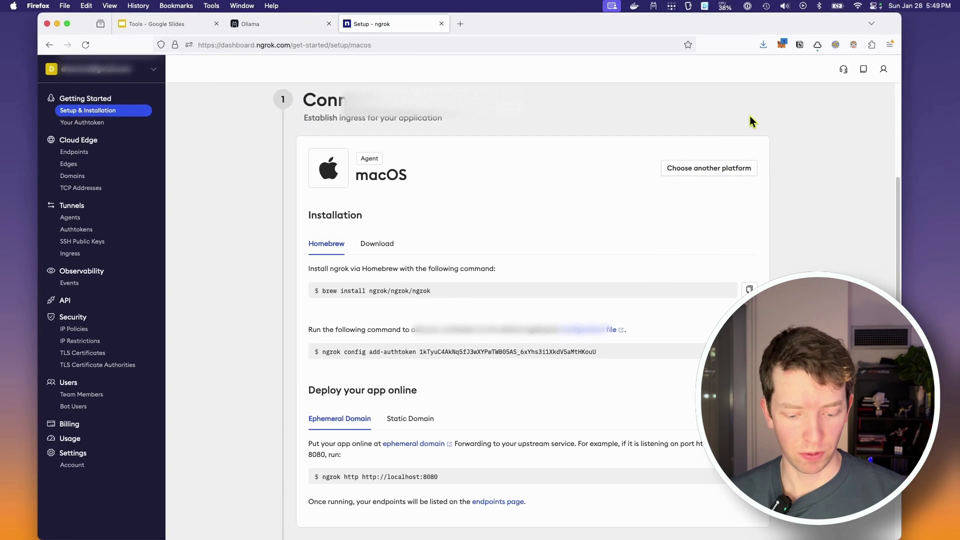
pyautogui.press('super+t')
pyautogui.press('super+v')
pyautogui.press('Return')
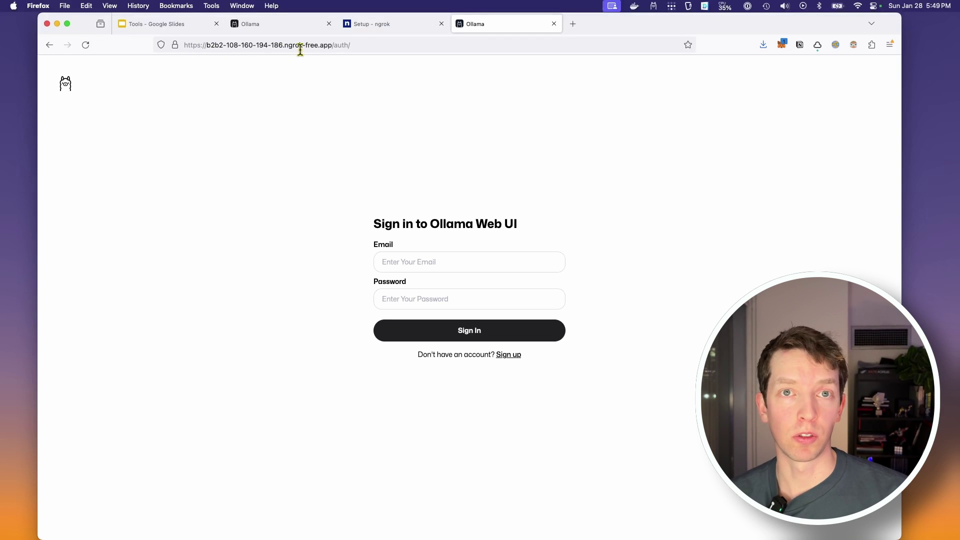
pyautogui.press('super+Tab')
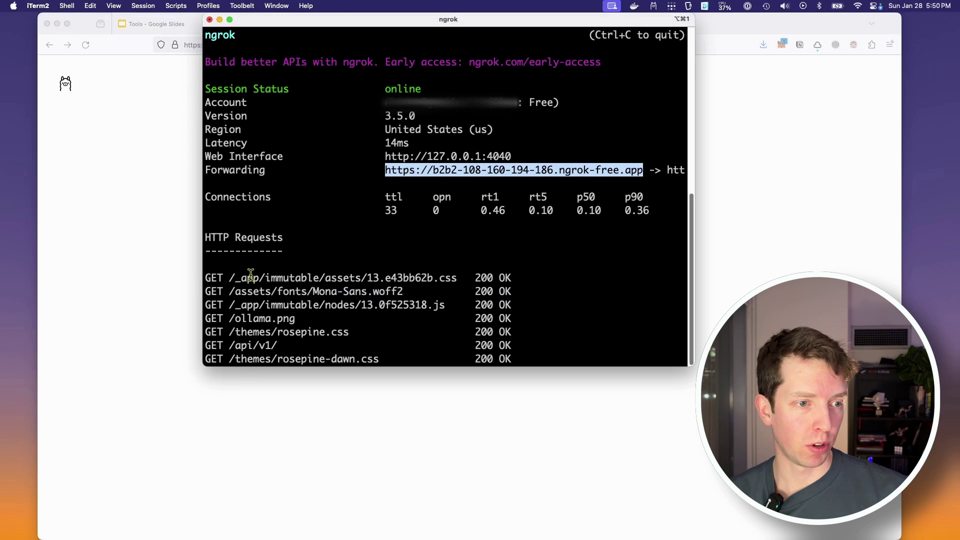
pyautogui.moveTo(207, 276); pyautogui.dragTo(412, 327)
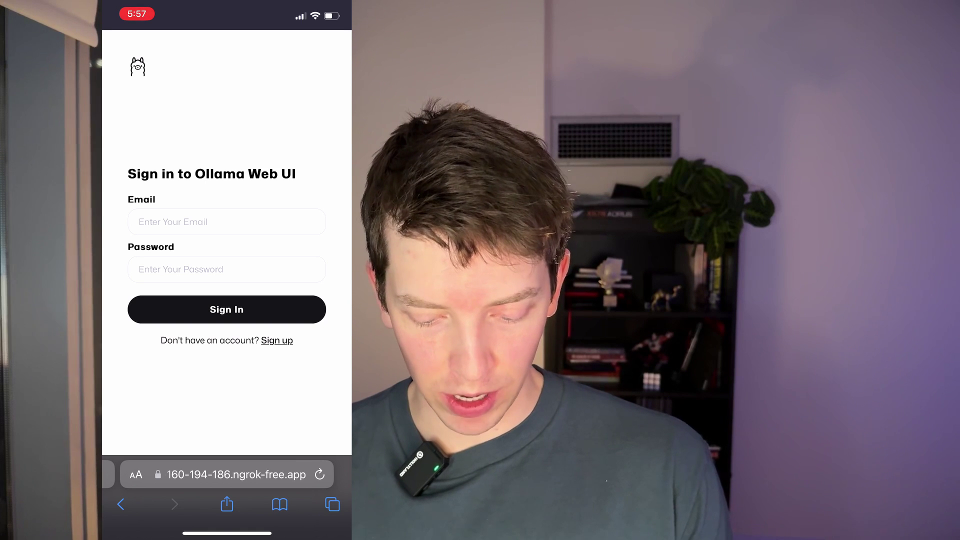
# - Sign in on the phone with the account email and password, then show past chats
pyautogui.click(227, 221)
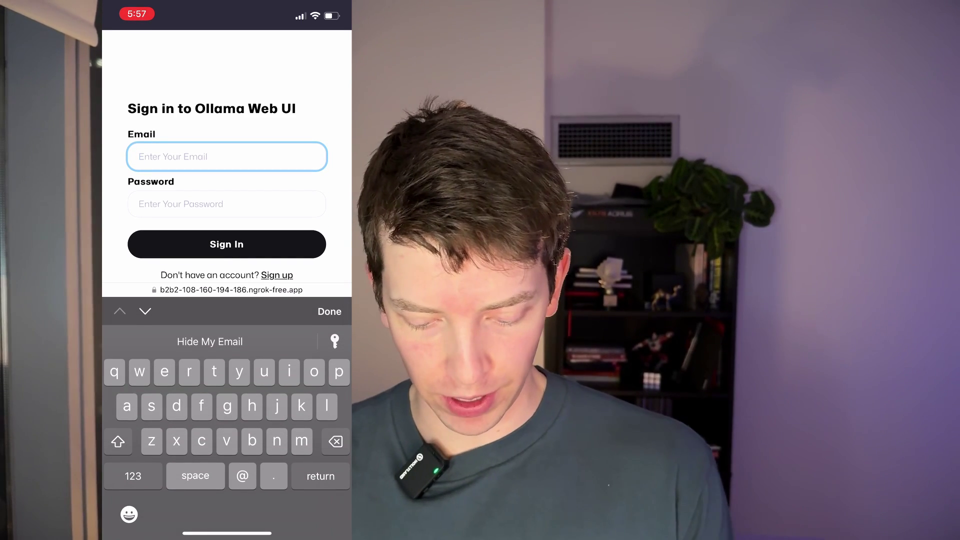
pyautogui.write('tes')
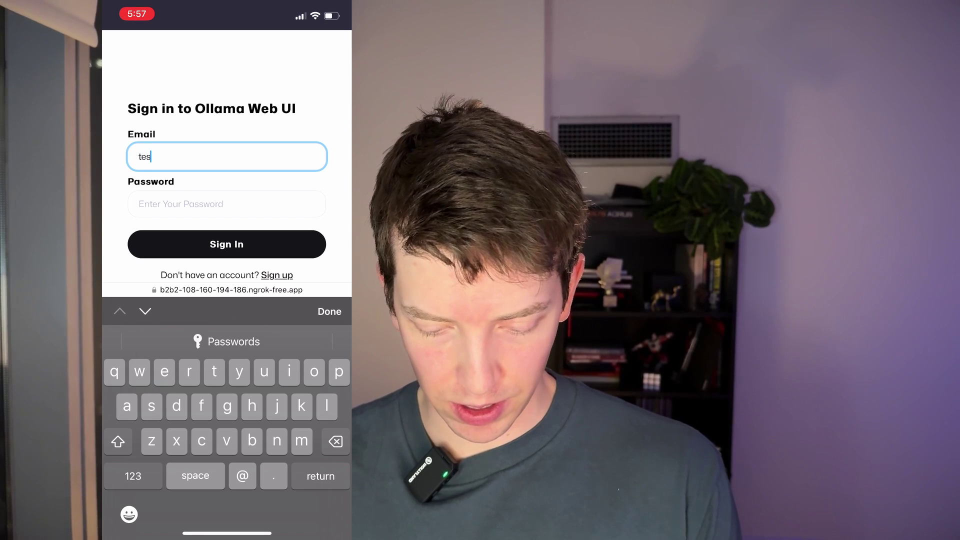
pyautogui.write('t@fake.com')
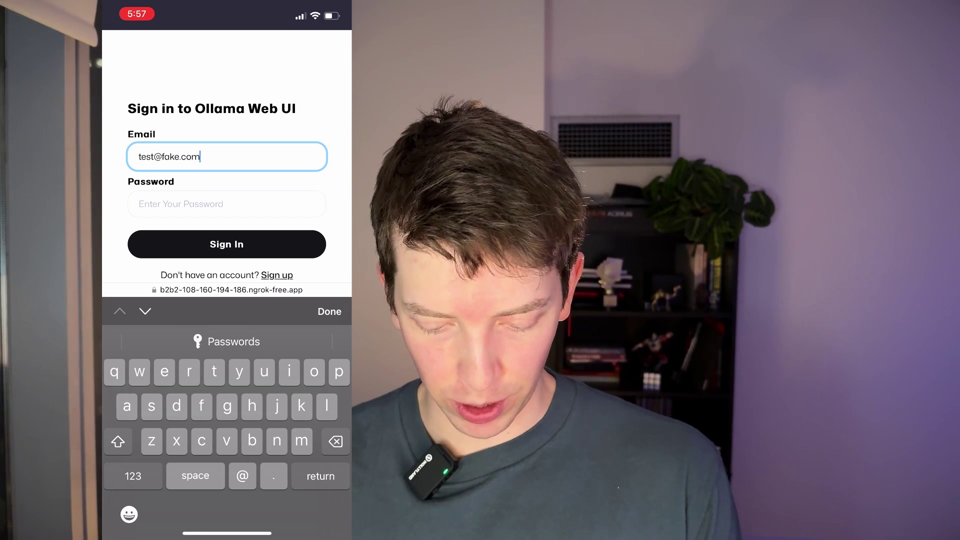
pyautogui.click(226, 204)
pyautogui.write('••')
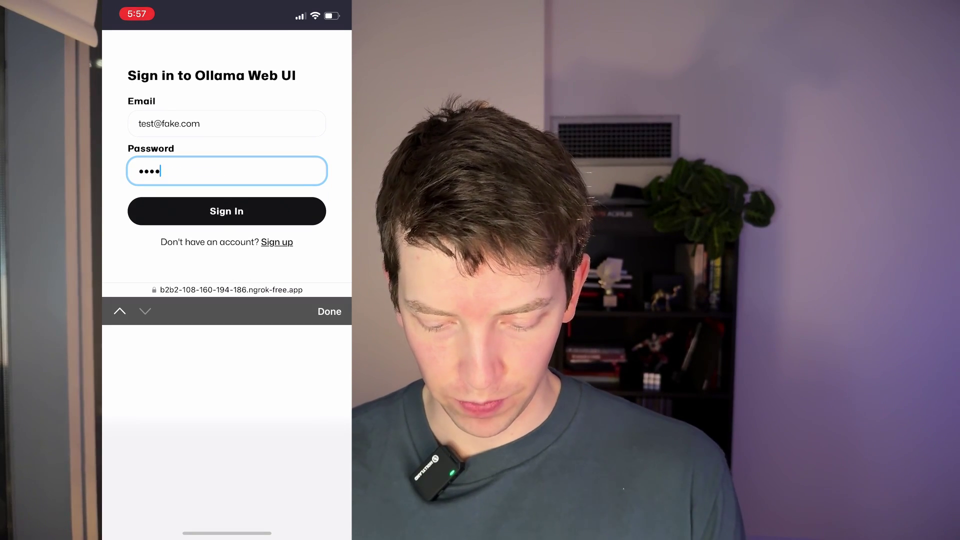
pyautogui.write('••••••')
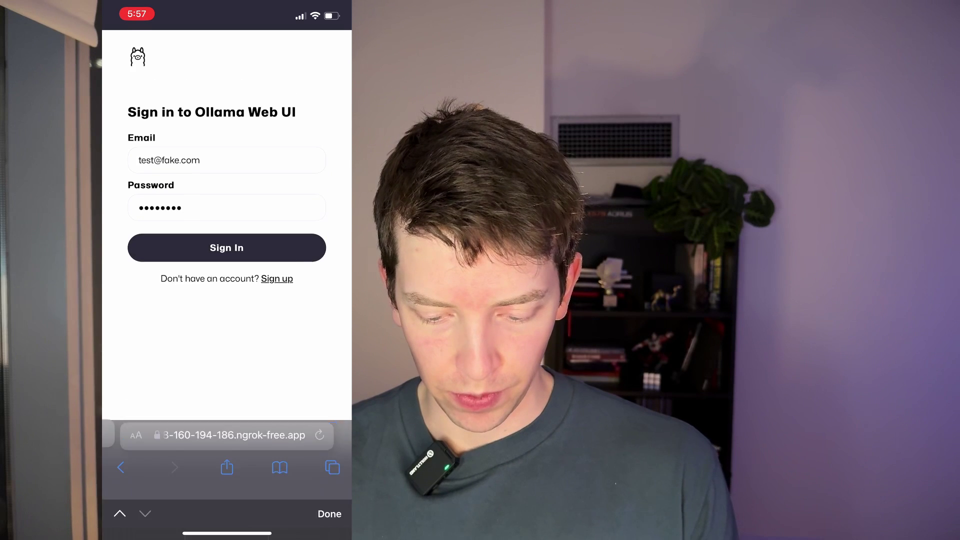
pyautogui.press('Return')
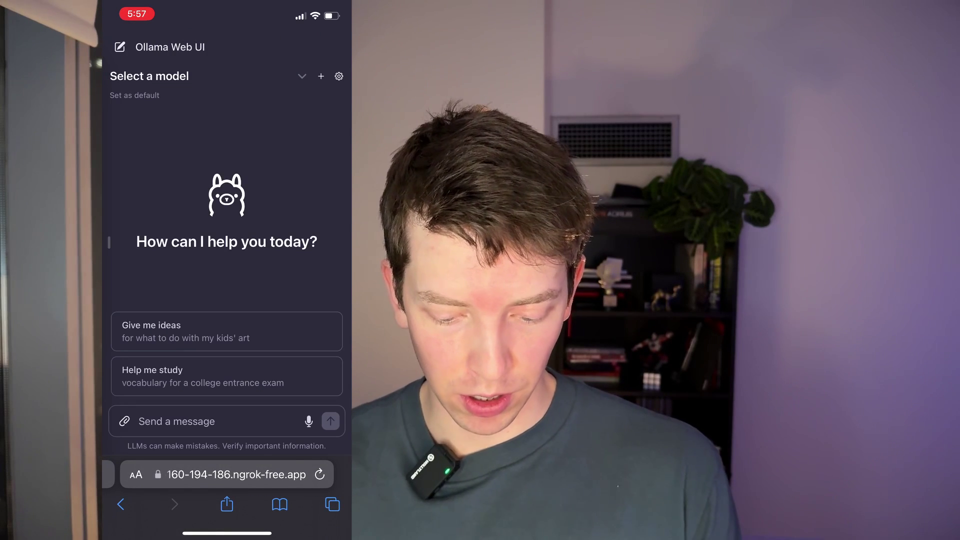
pyautogui.click(109, 243)
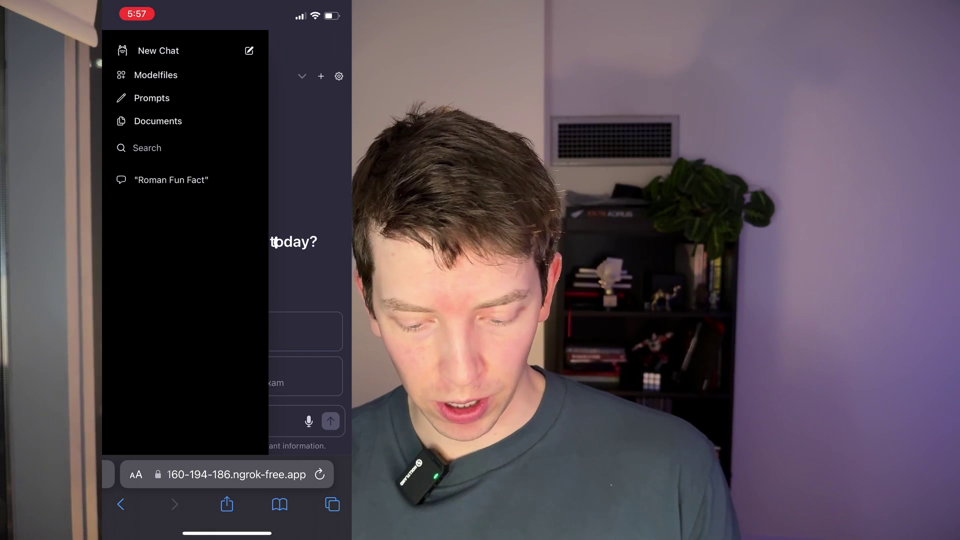
# - Open the "Roman Fun Fact" chat to view phi:latest's Julius Caesar answer
pyautogui.click(171, 180)
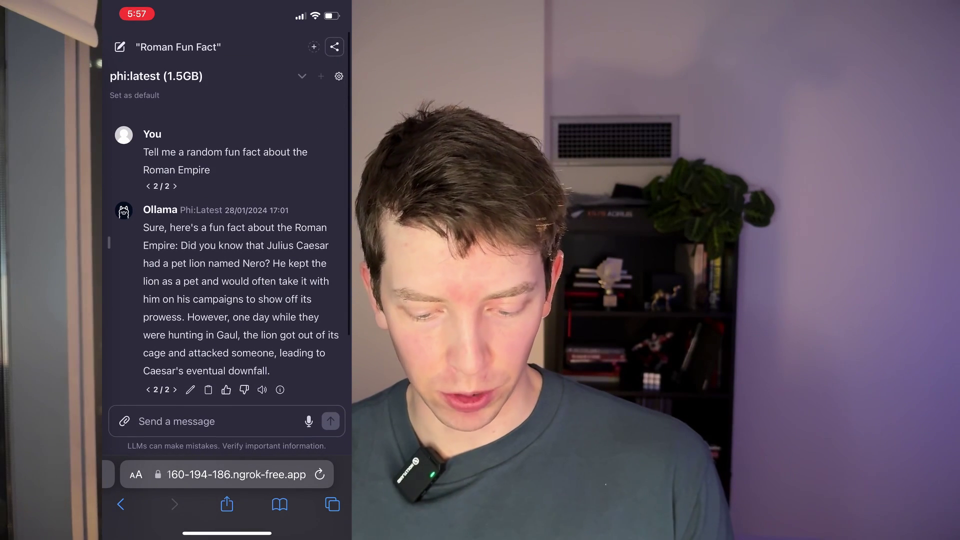